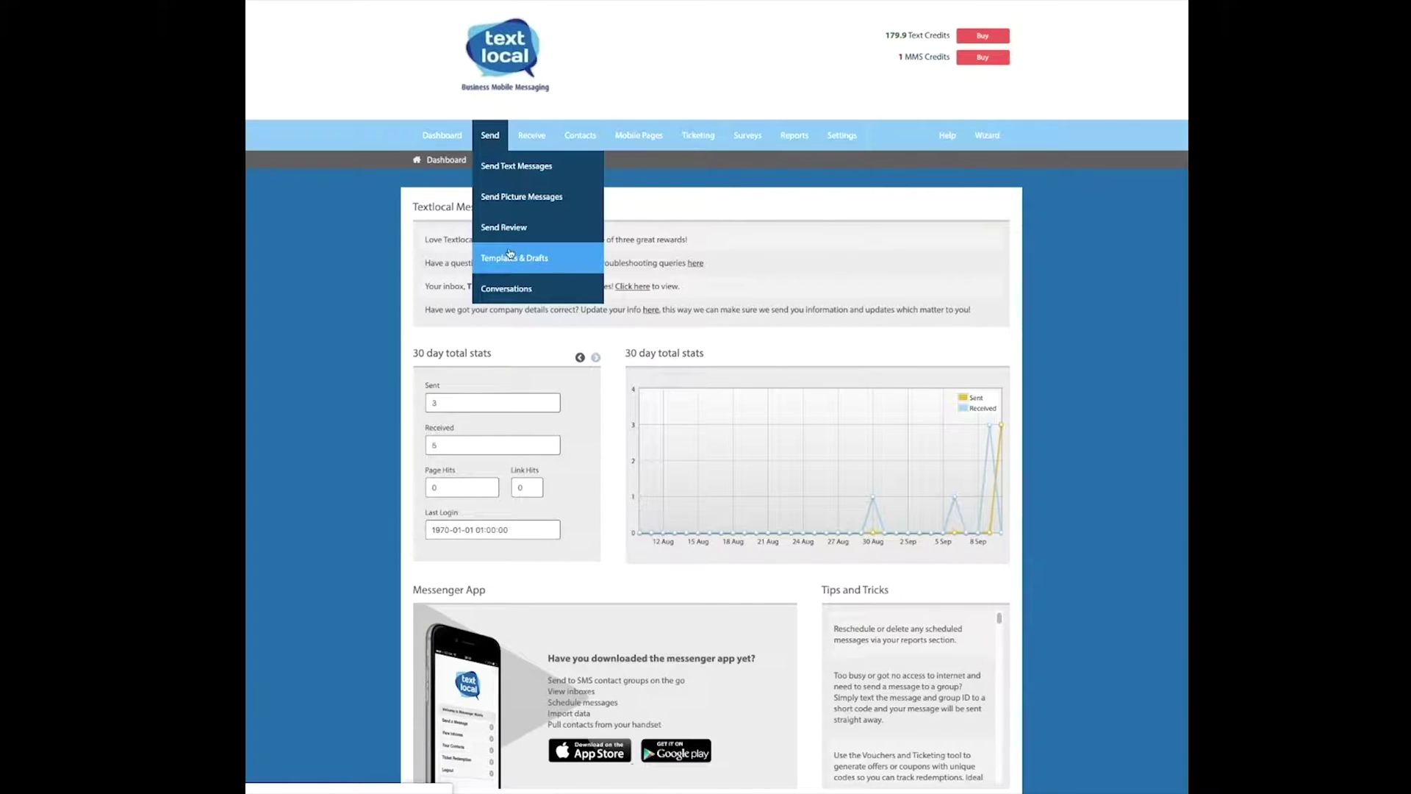
Go to the Templates & Drafts page from the Send menu
left_click(510, 255)
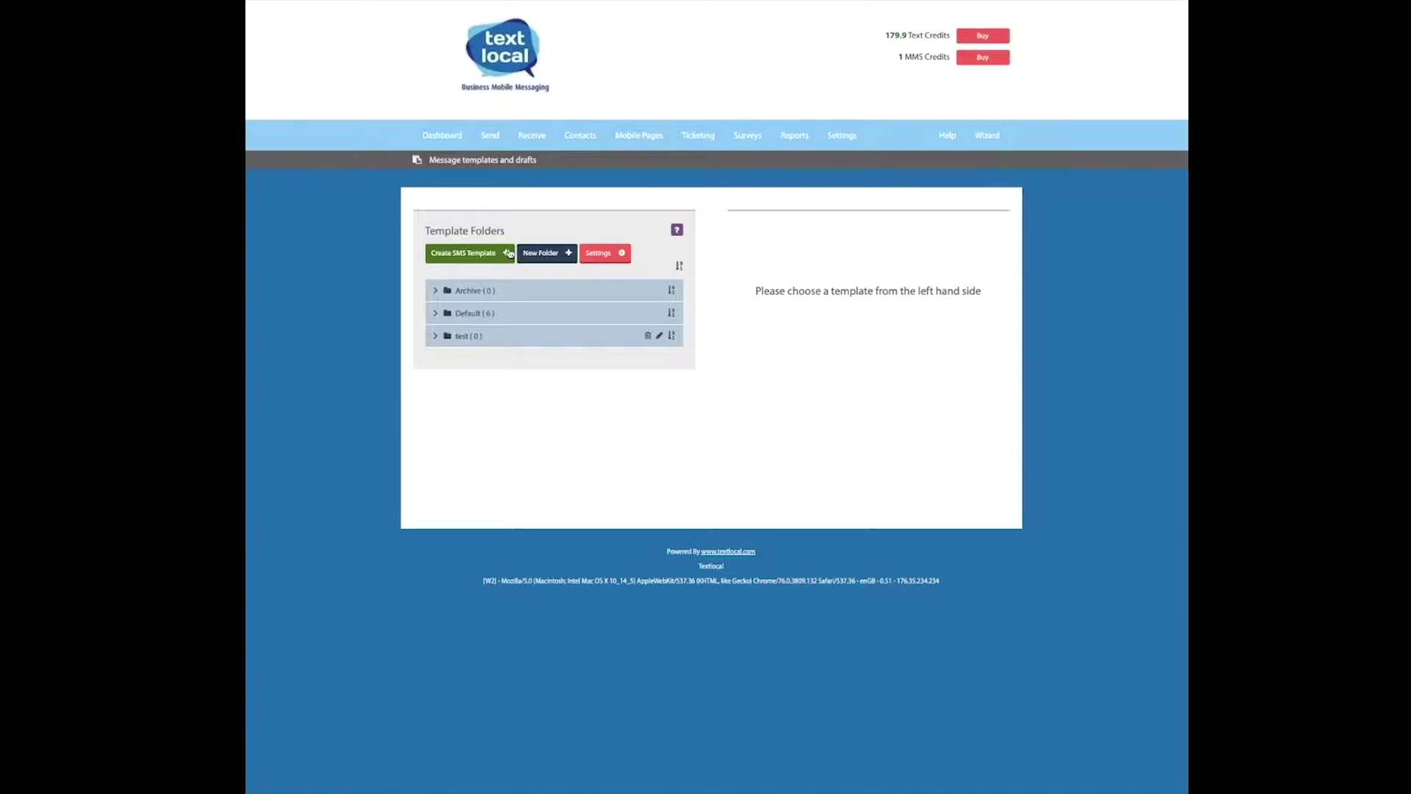
Start a new SMS template from the Templates & Drafts page
left_click(508, 254)
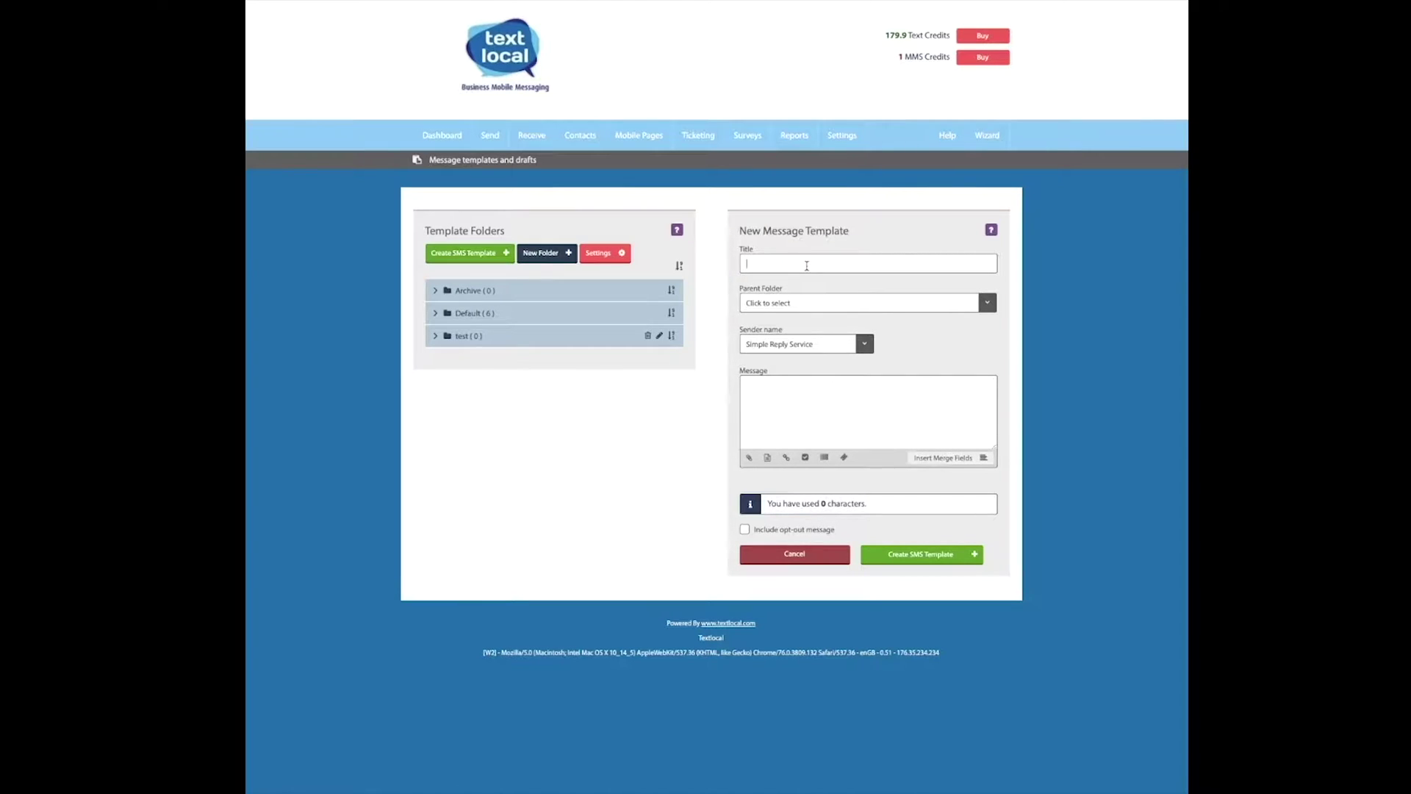
type("test")
Choose TEXTLOCAL as the template's sender name
left_click(865, 345)
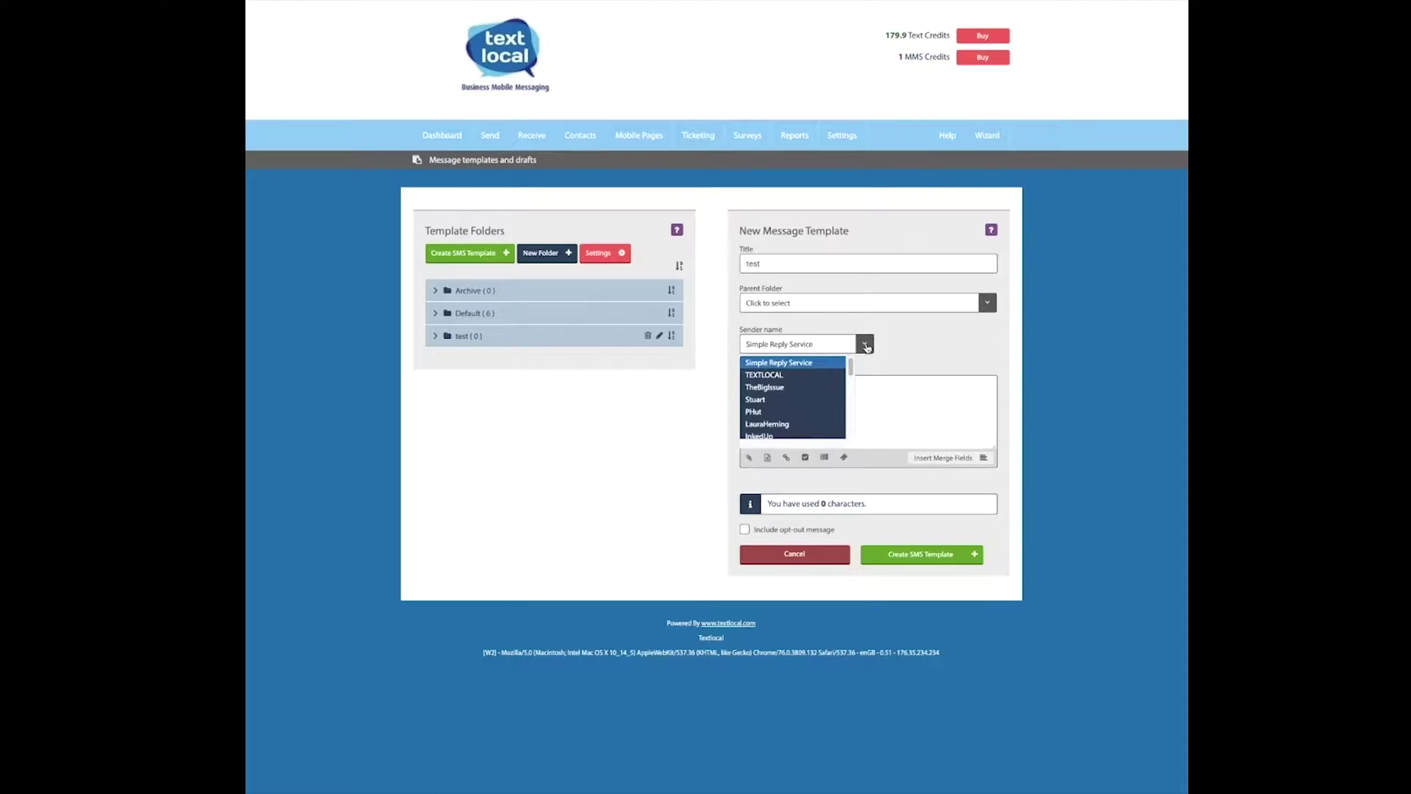
left_click(821, 374)
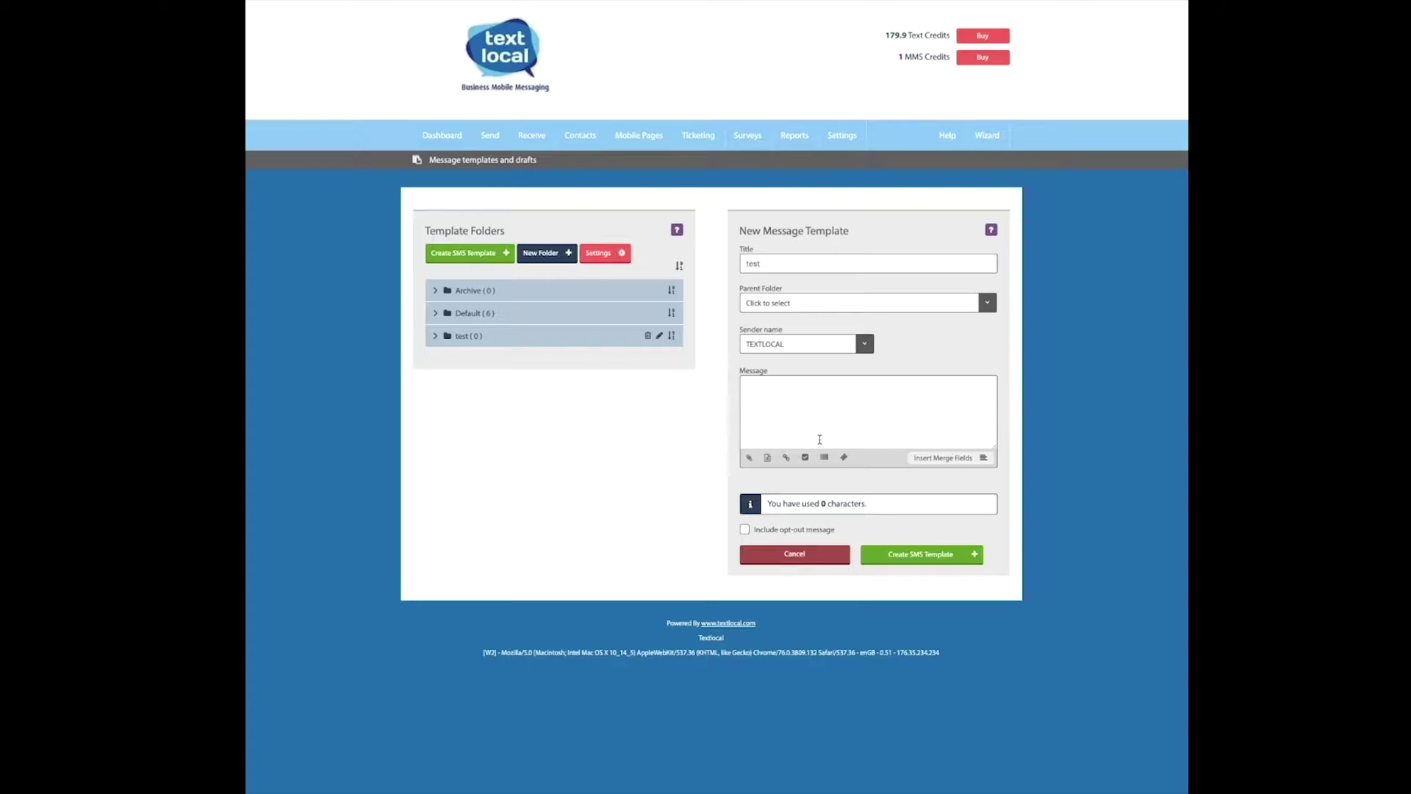
Enter 'hi this is a test' as the message body and attempt to save
left_click(819, 438)
type("hi this")
type(" is . a t")
type("est")
left_click(936, 555)
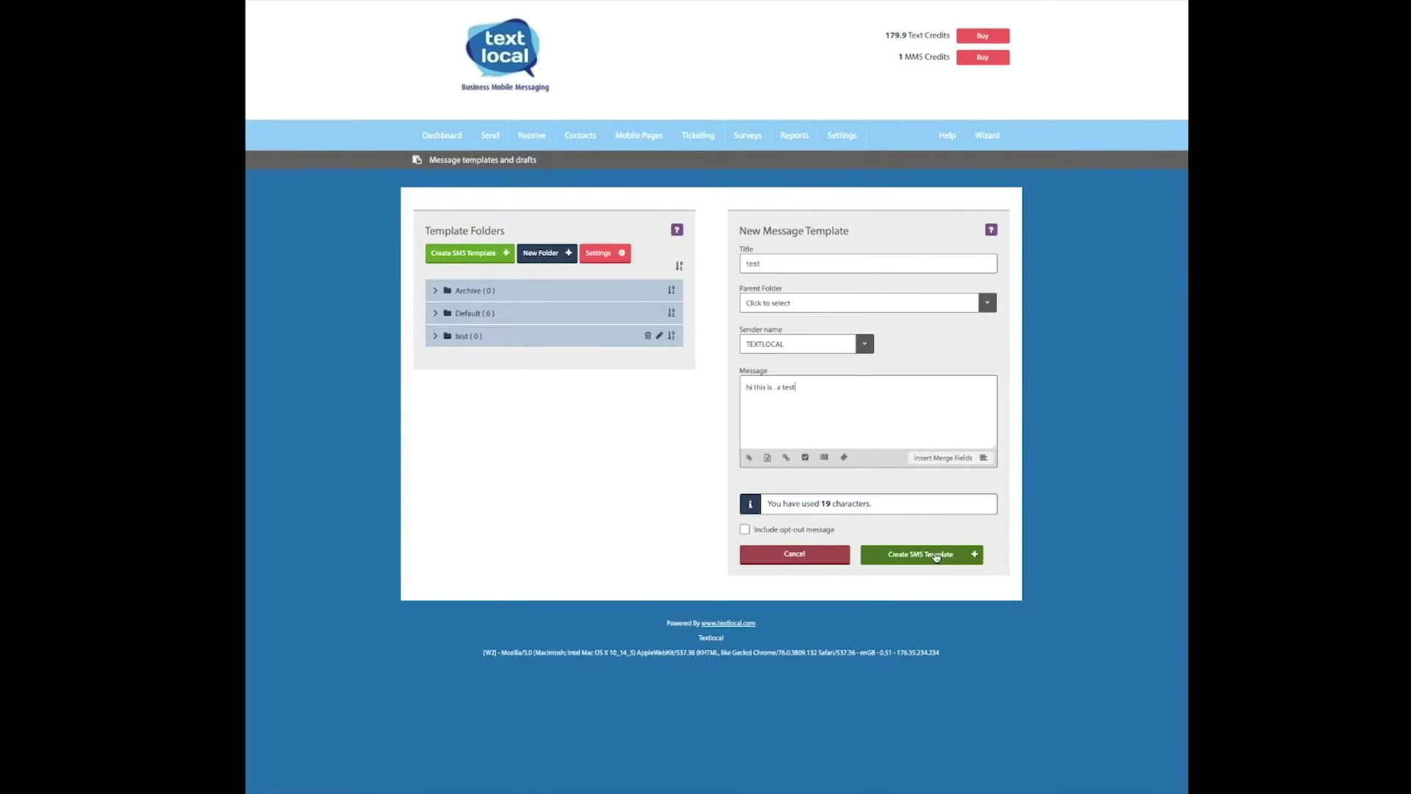
Save the 'test' SMS template with Create SMS Template
left_click(936, 555)
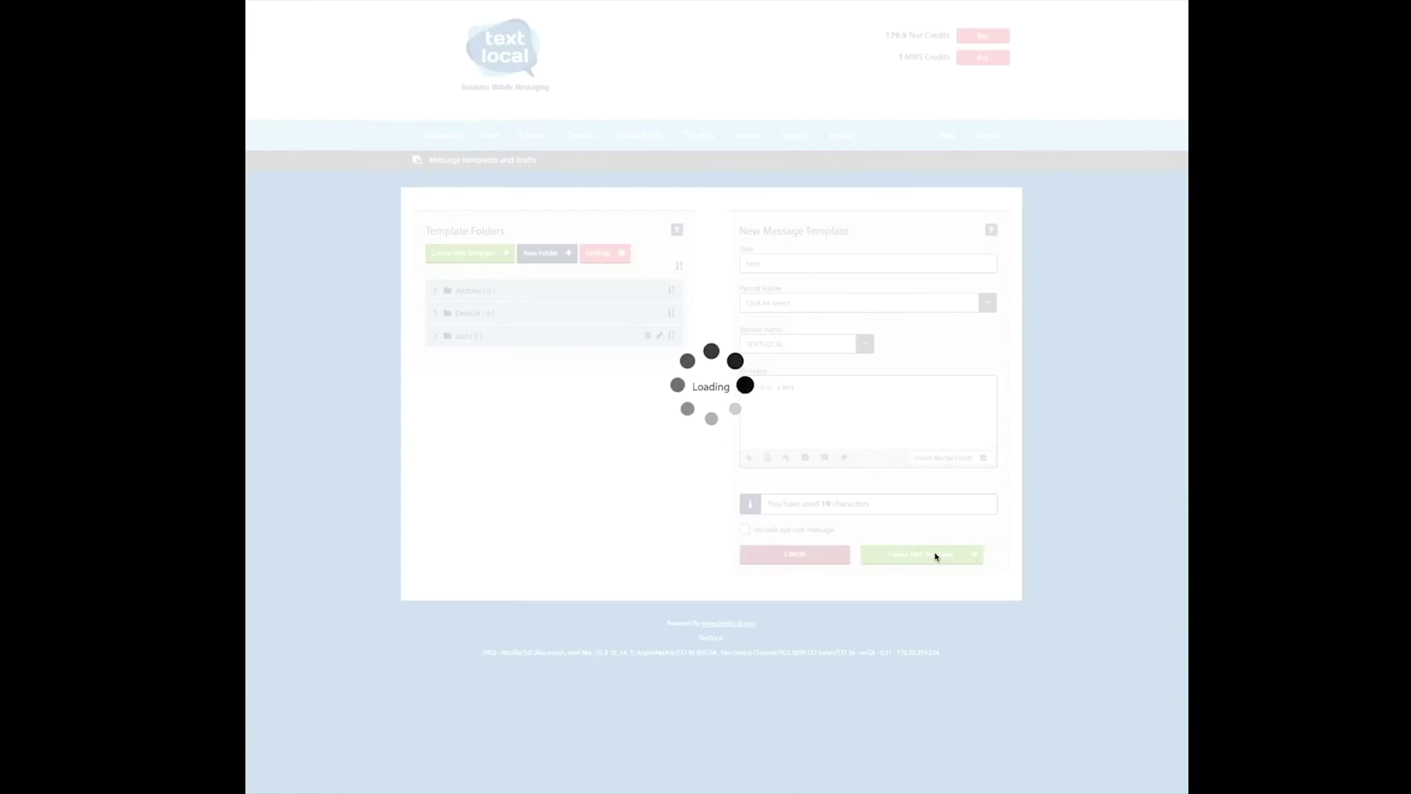